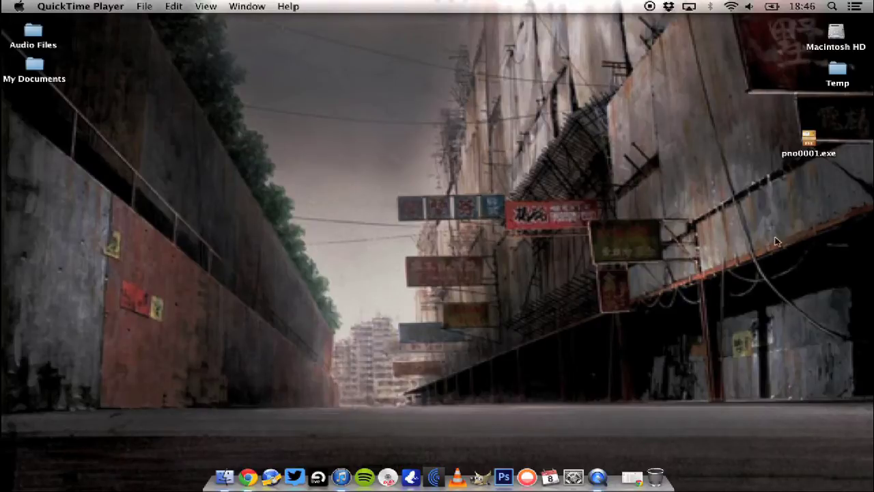
Step: Inspect the file information for pno0001.exe on the Desktop
left_click(813, 144)
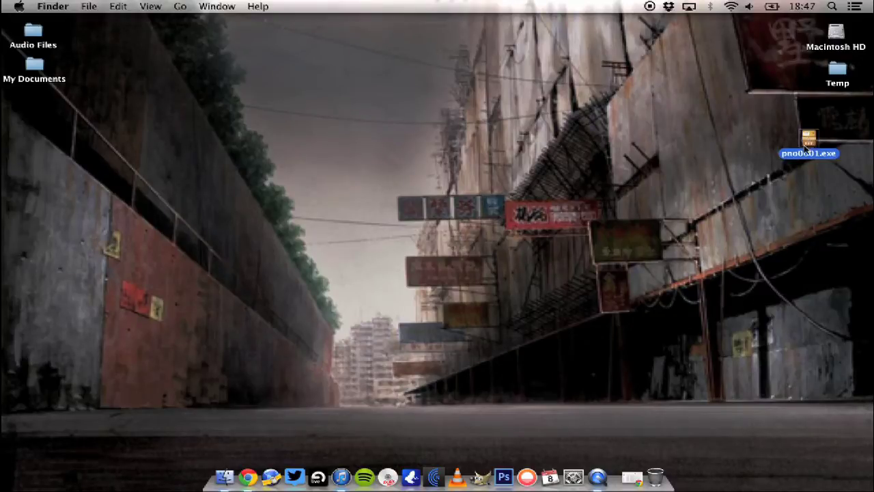
right_click(809, 142)
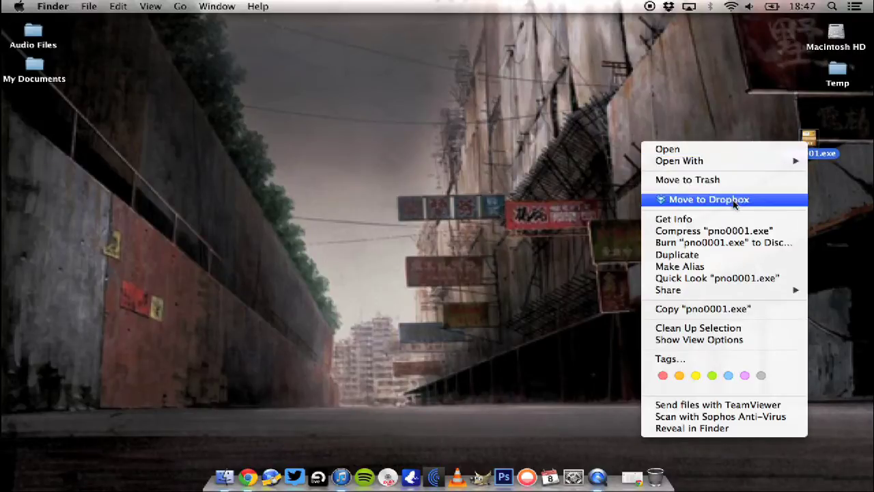
key("Escape")
key("super+i")
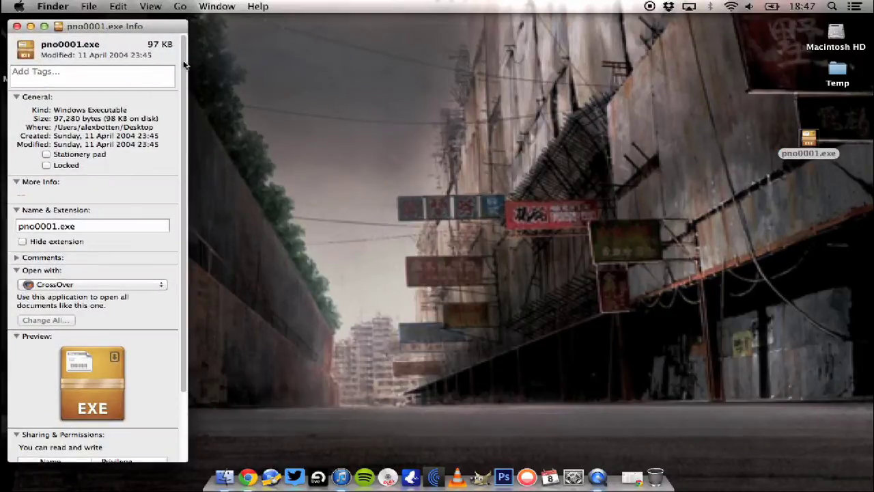
left_click(17, 26)
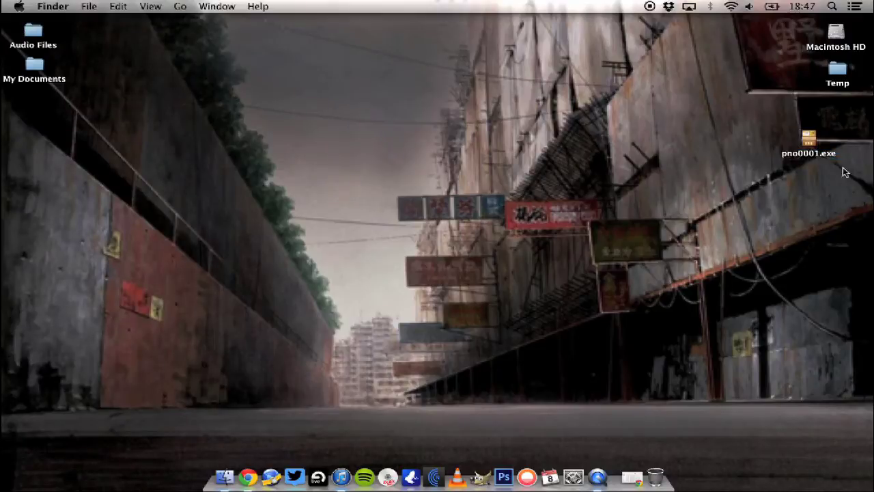
Step: Run pno0001.exe, target the existing Windows XP bottle, review installer and application, then install
double_click(808, 141)
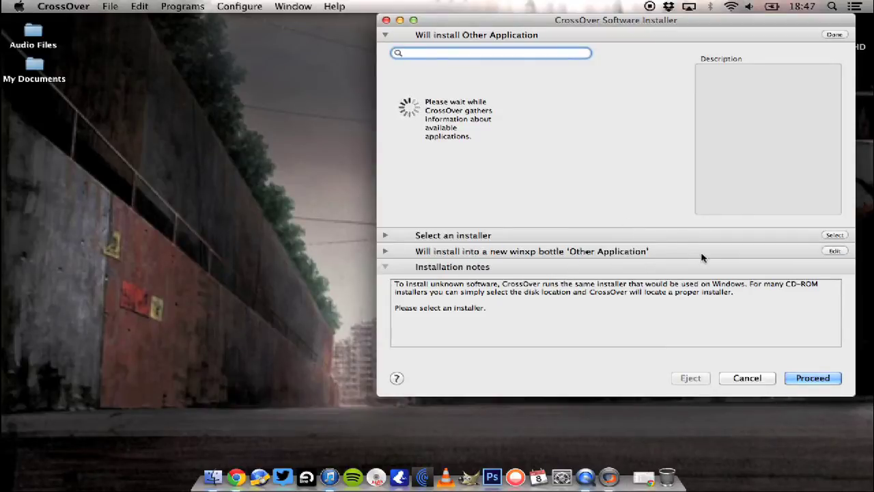
left_click(386, 253)
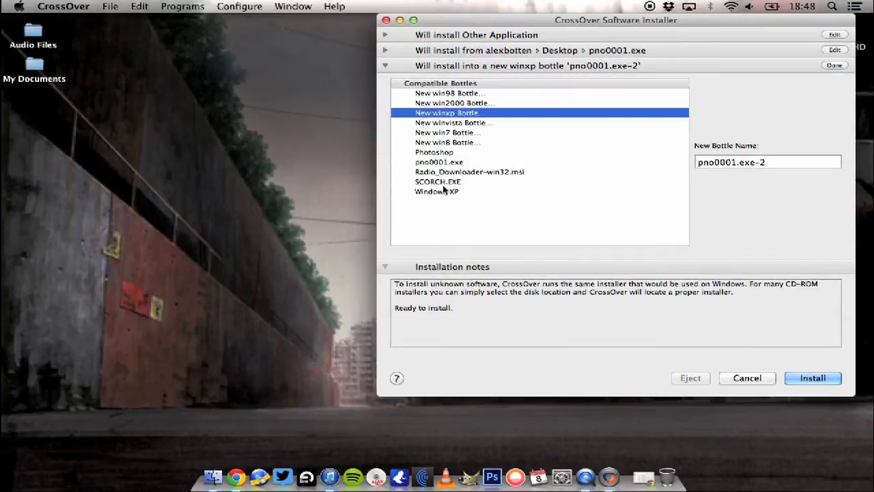
left_click(442, 192)
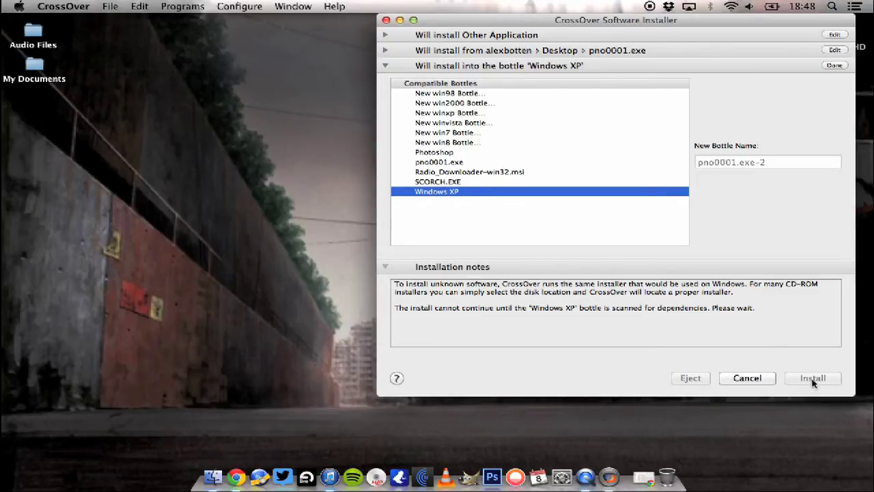
left_click(520, 52)
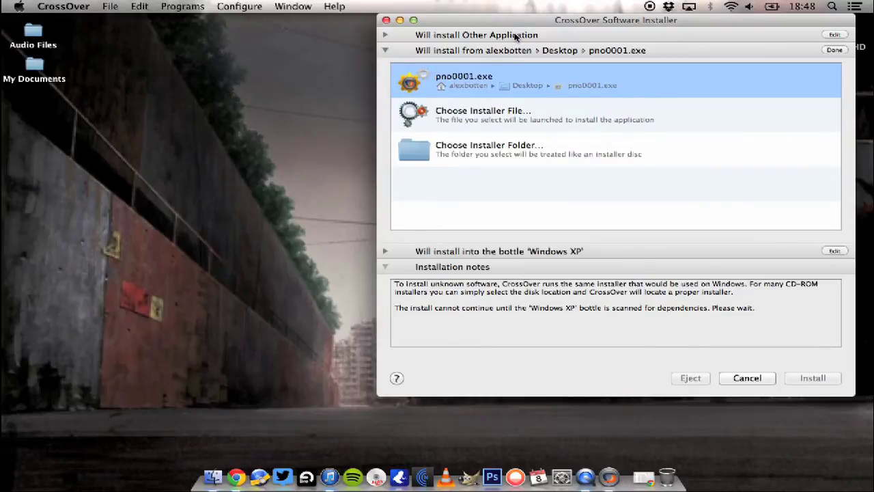
left_click(517, 37)
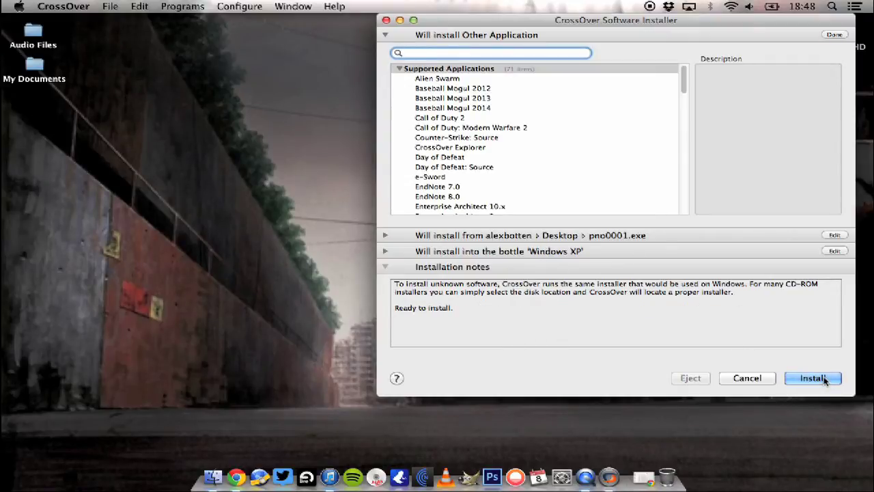
left_click(824, 380)
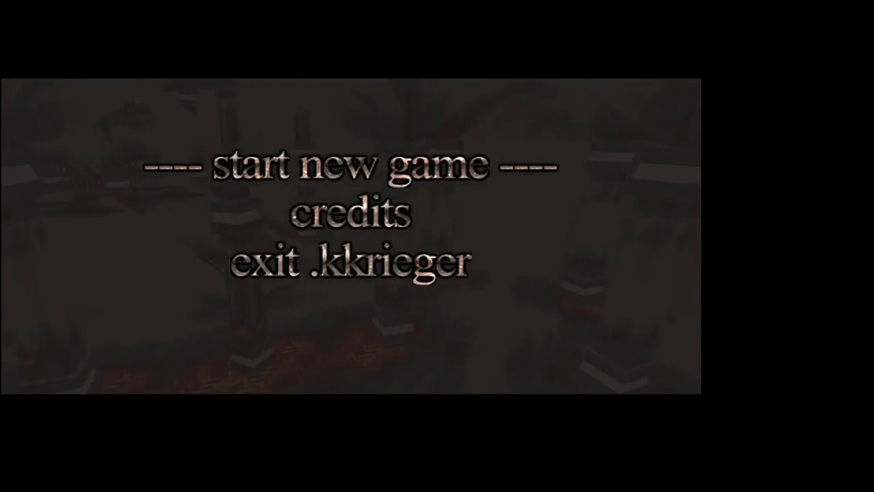
Step: Start a new .kkrieger game and shoot at the enemy in the first room
key("Return")
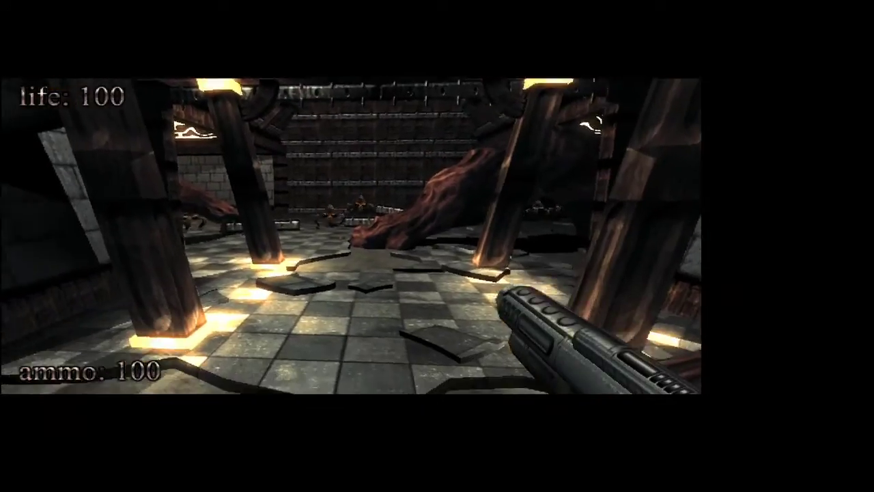
left_click(351, 236)
left_click(351, 236)
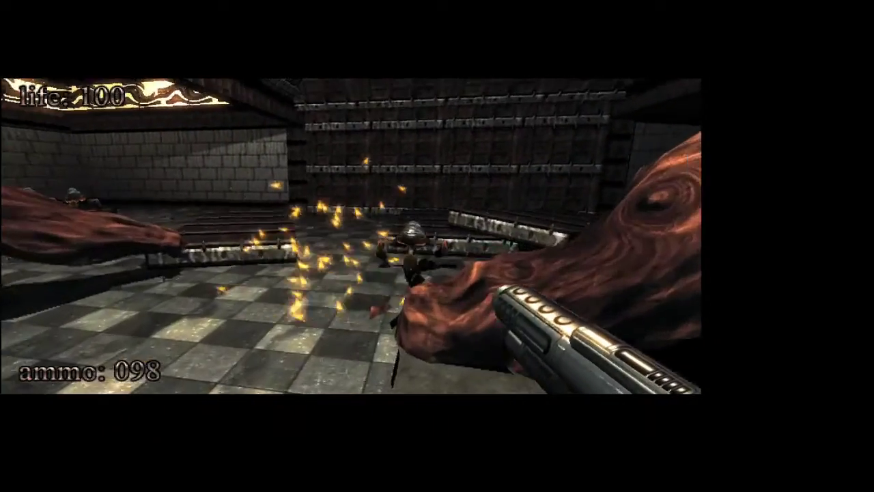
left_click(351, 236)
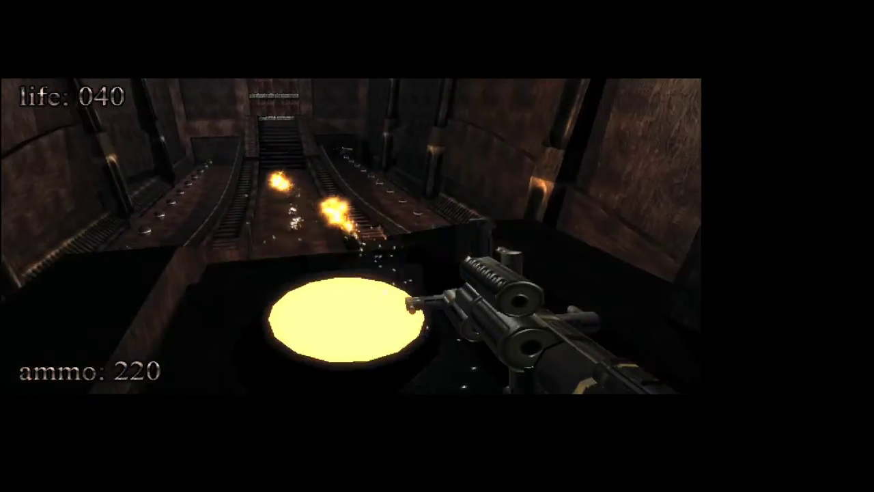
Step: Pause and quit the current game to the title menu, then exit .kkrieger
key("Escape")
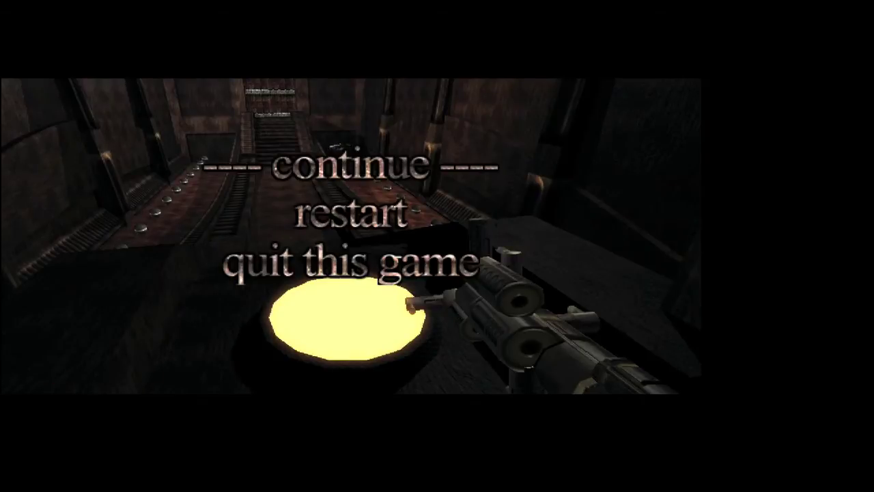
key("Down")
key("Down")
key("Return")
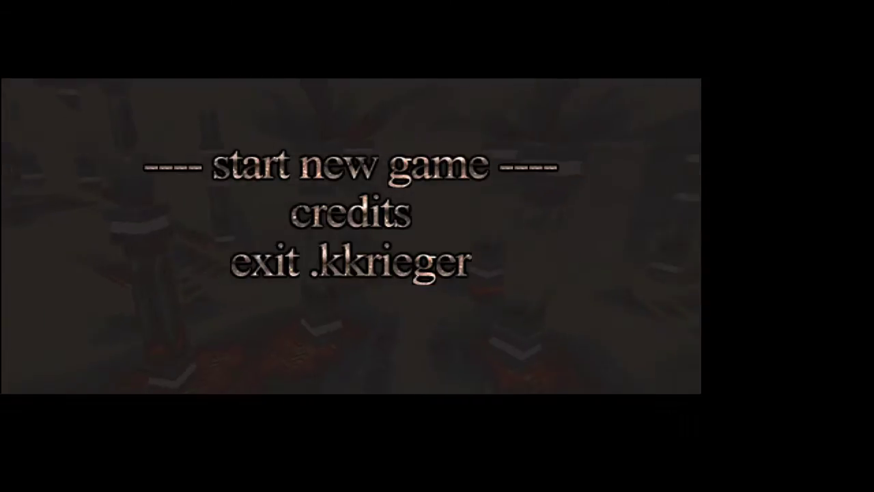
key("Down")
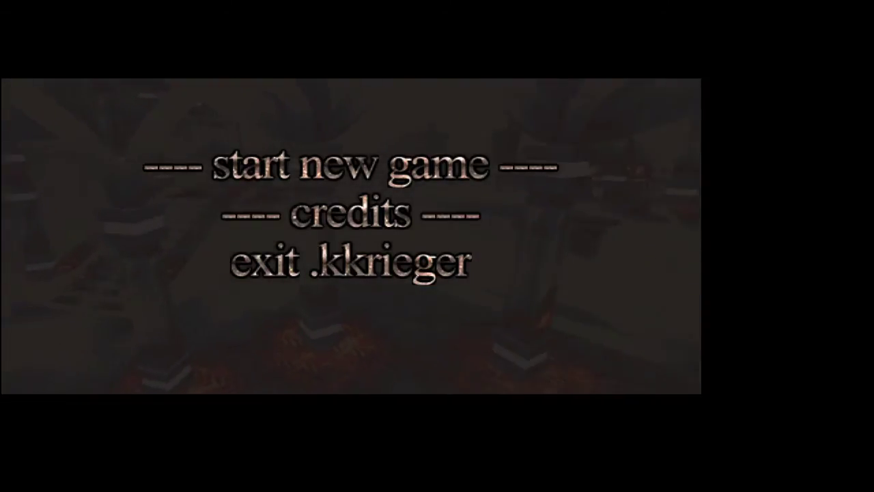
key("Down")
key("Return")
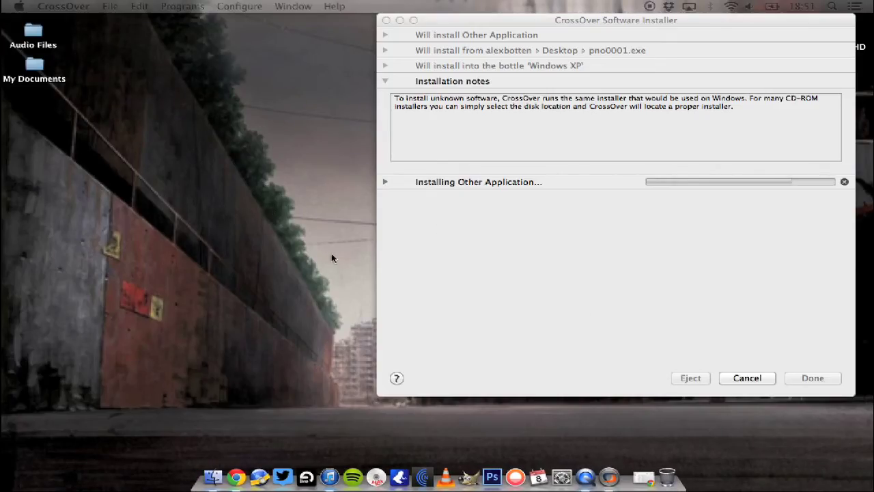
Step: Dismiss the Windows restart prompt so the pno0001.exe installation can finish
left_click(333, 211)
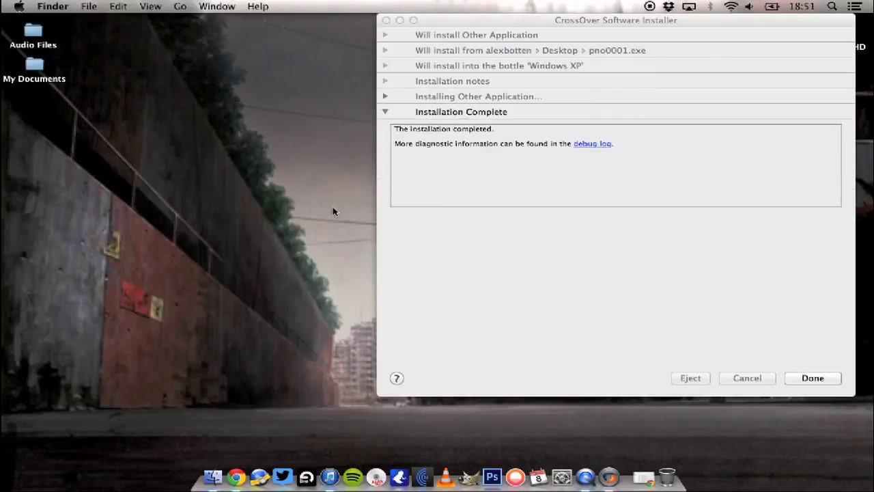